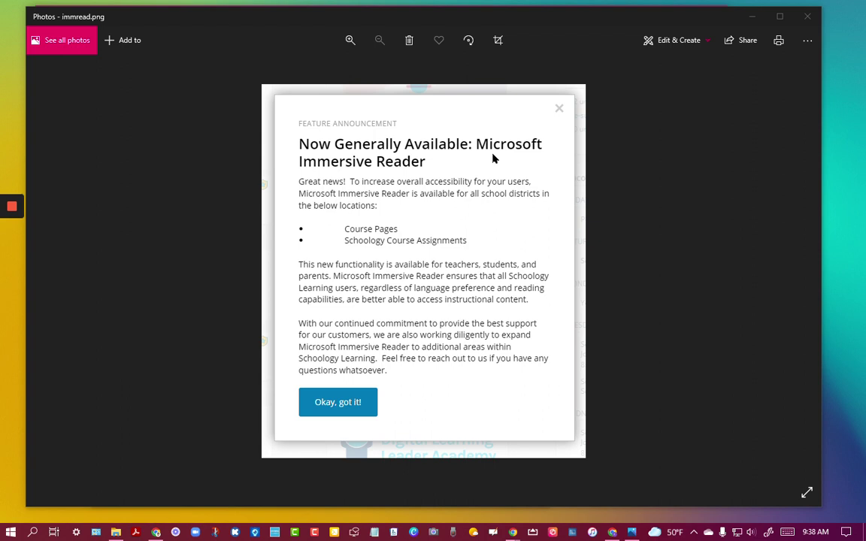
Step: Close the announcement image, maximize the browser window with the sample assignment, and open the SY21-22 Schoology Sample Course: Section 1 materials
key("alt+F4")
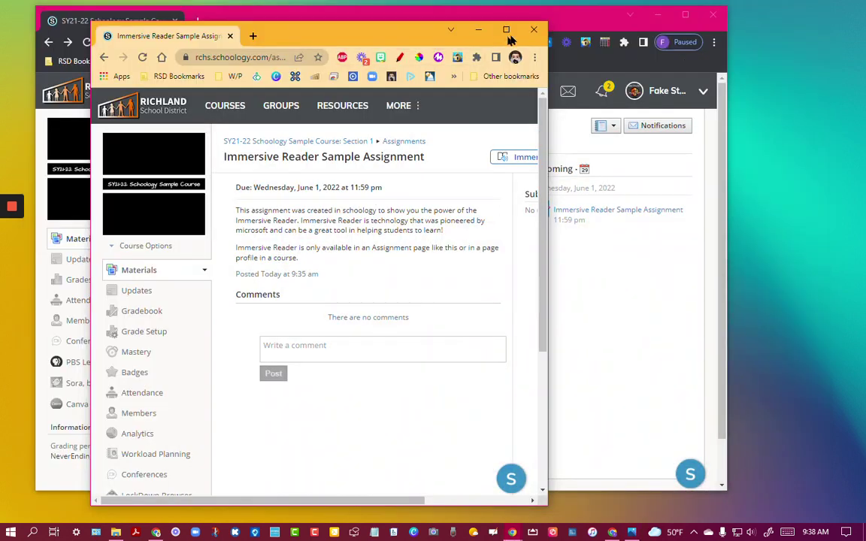
left_click(506, 31)
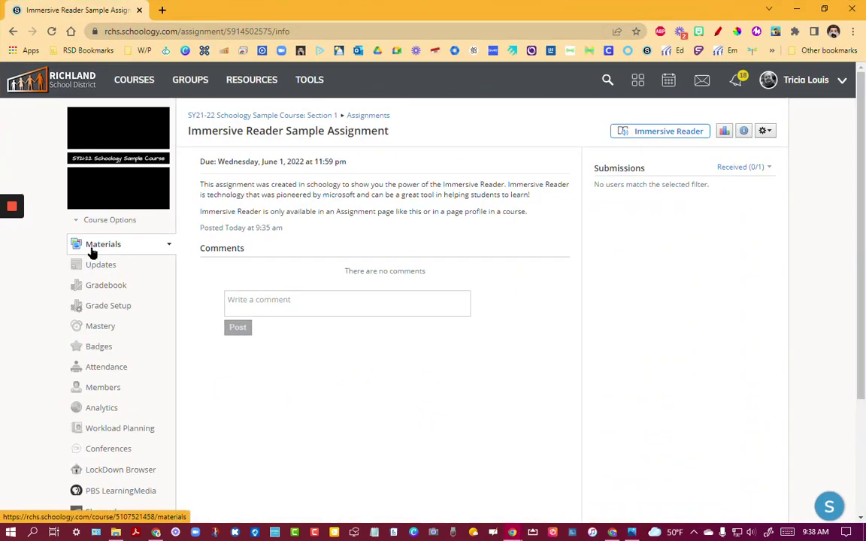
left_click(213, 116)
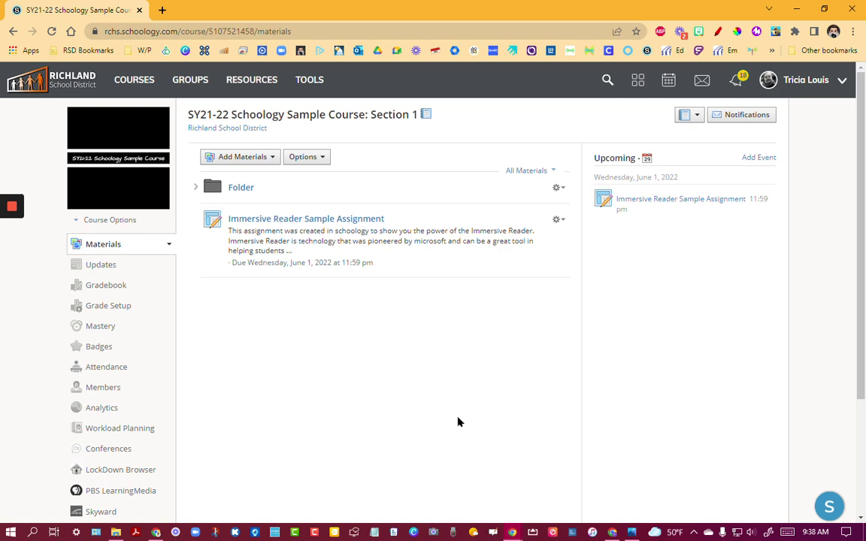
Step: Open the Immersive Reader Sample Assignment from the course materials and launch Immersive Reader on it
left_click(281, 221)
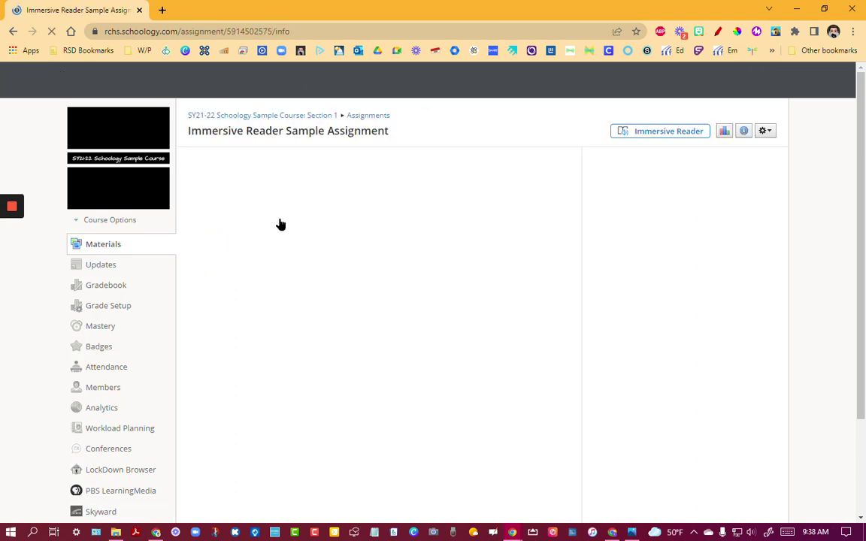
left_click(656, 136)
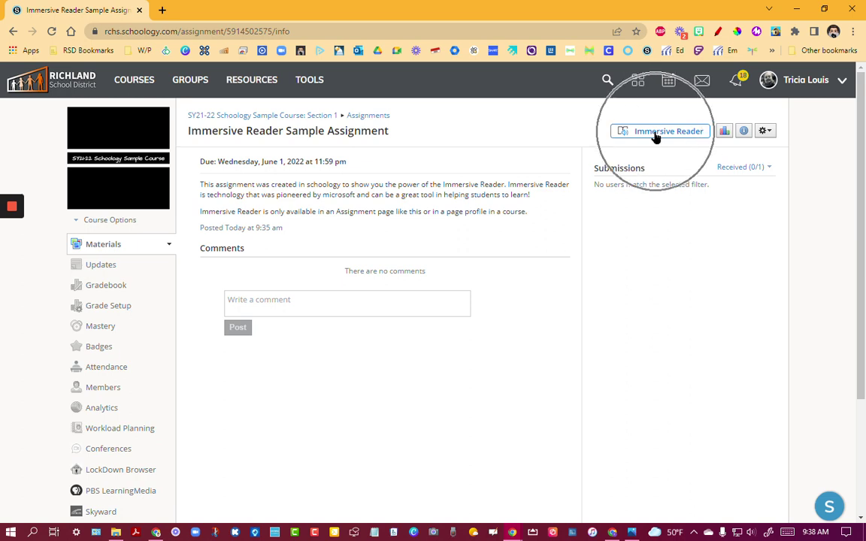
left_click(656, 135)
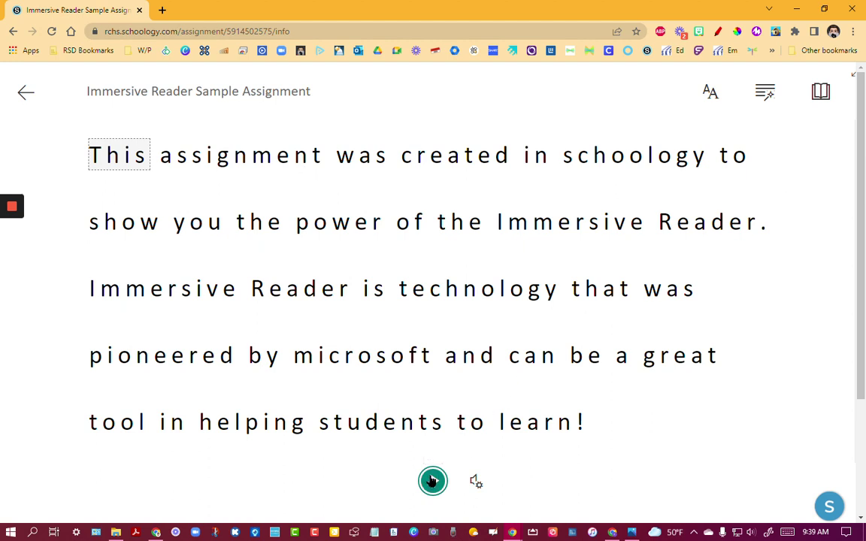
Step: Play the assignment text aloud, pause the reading, and look at the voice speed and voice selection settings
left_click(433, 481)
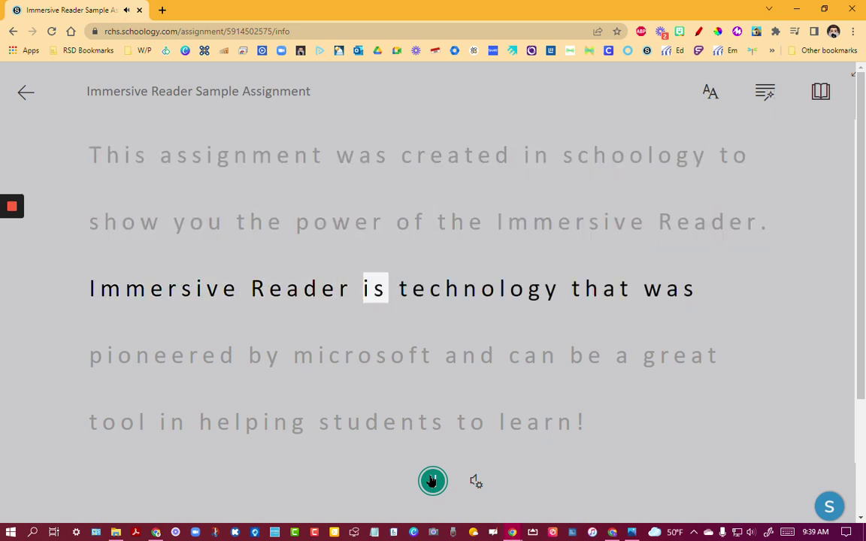
left_click(432, 481)
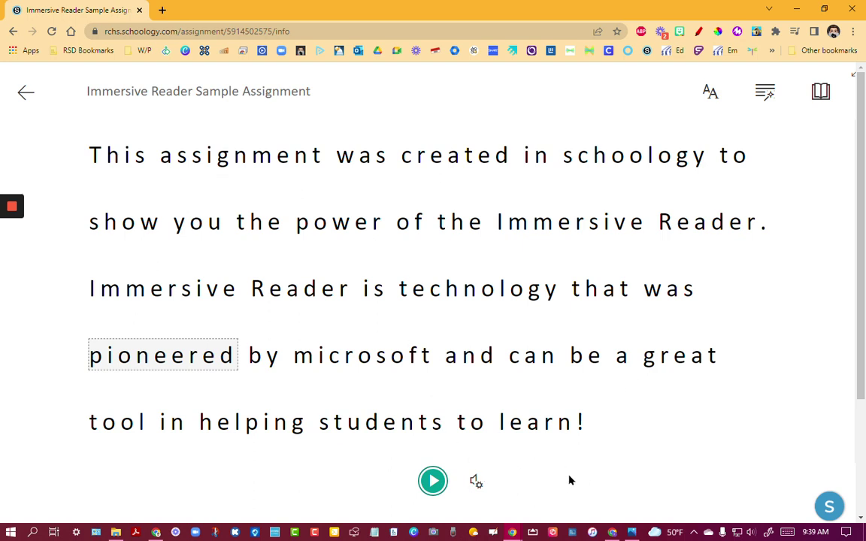
left_click(475, 483)
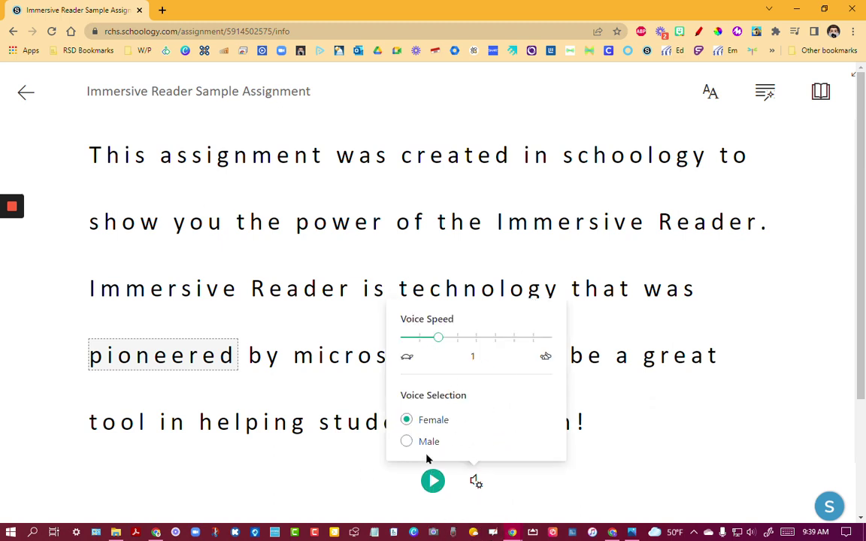
left_click(630, 477)
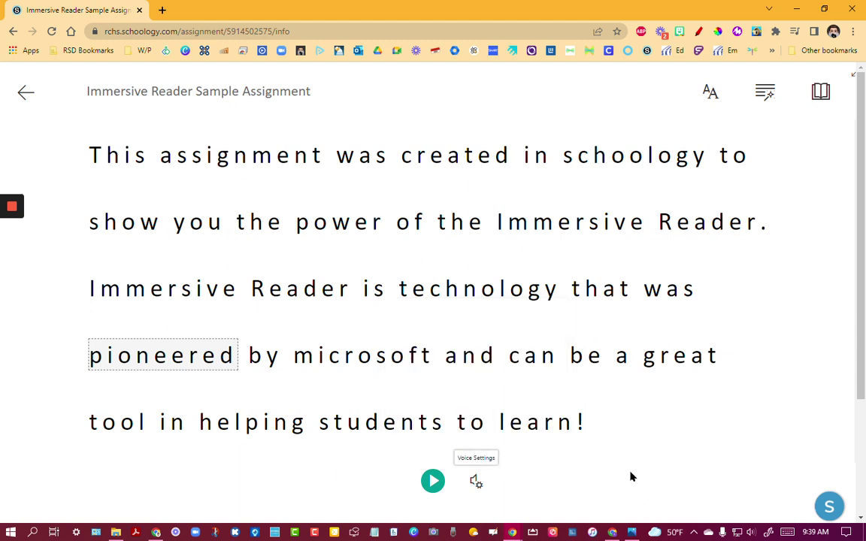
Step: Set the reader's text size to 36 and switch the increased spacing off and back on
left_click(711, 94)
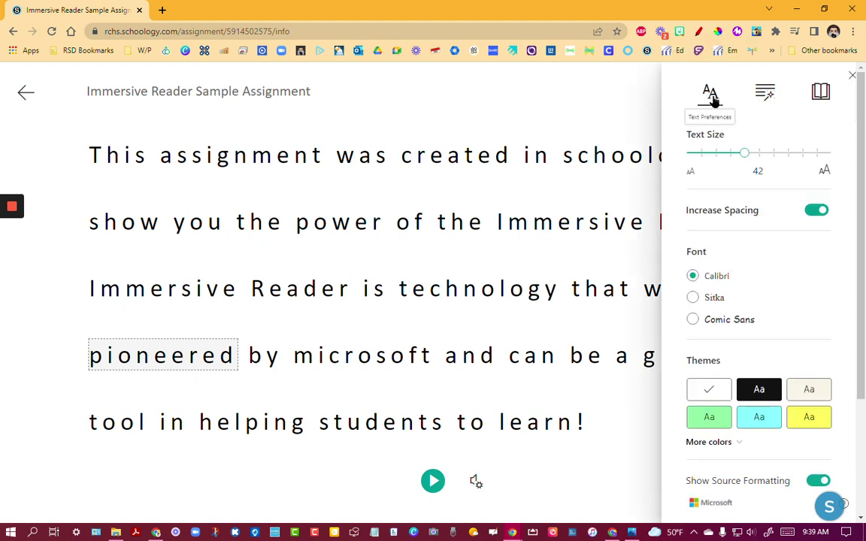
mouse_move(746, 154)
left_mouse_down()
mouse_move(789, 165)
mouse_move(734, 162)
left_mouse_up()
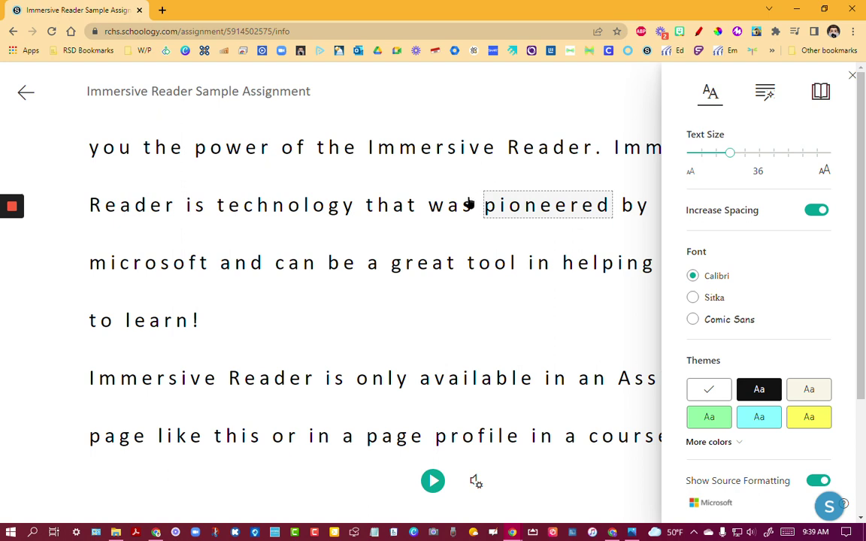
left_click(814, 211)
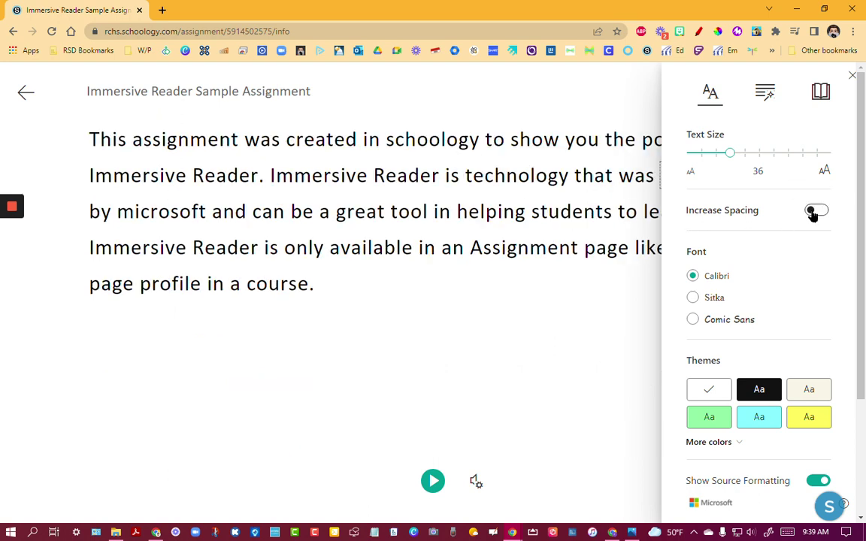
left_click(814, 211)
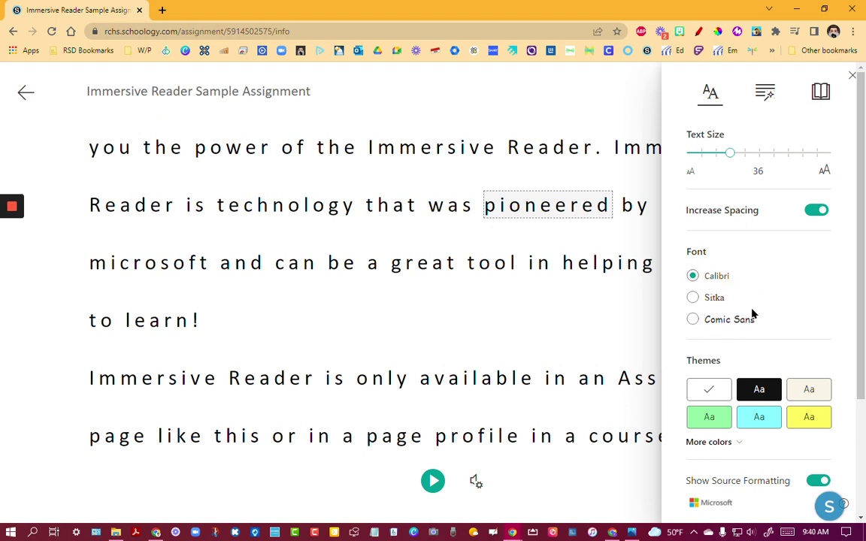
Step: Try the dark, yellow and blue themes on the text, return to the white theme, and close the text preferences
scroll(793, 316, "down", 1)
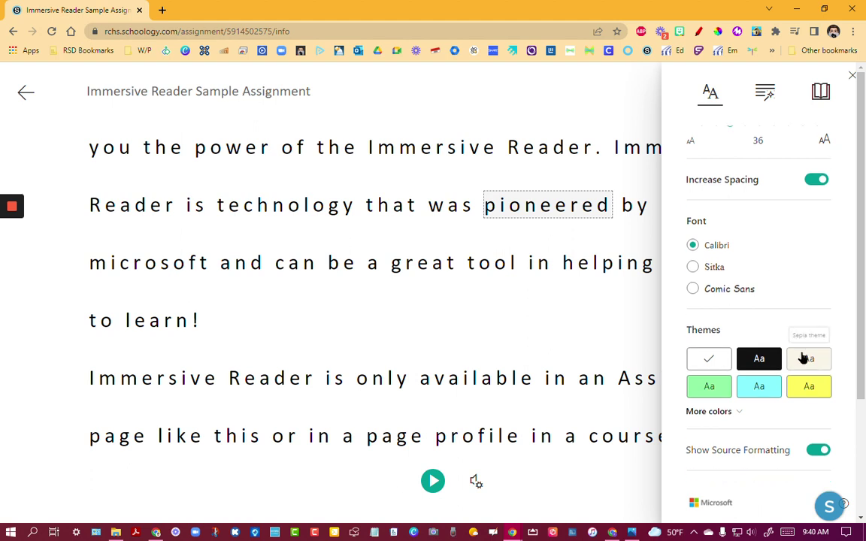
left_click(759, 360)
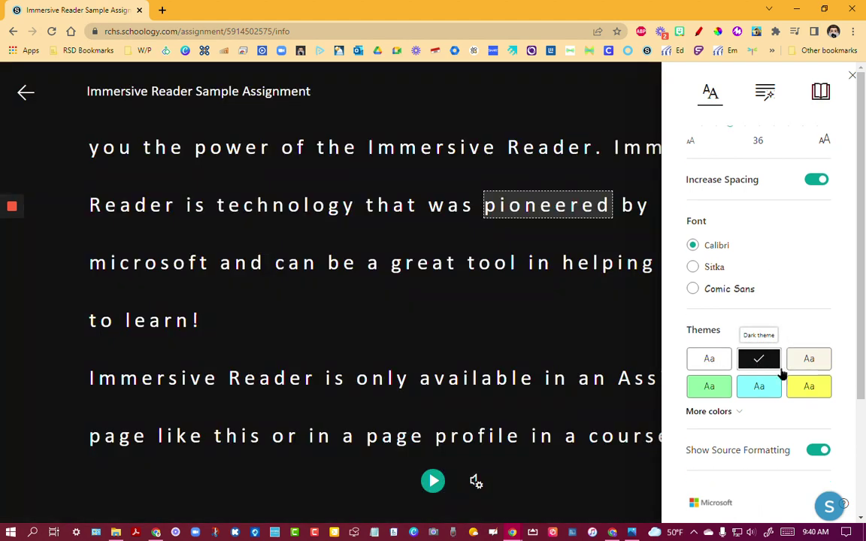
left_click(808, 387)
left_click(742, 391)
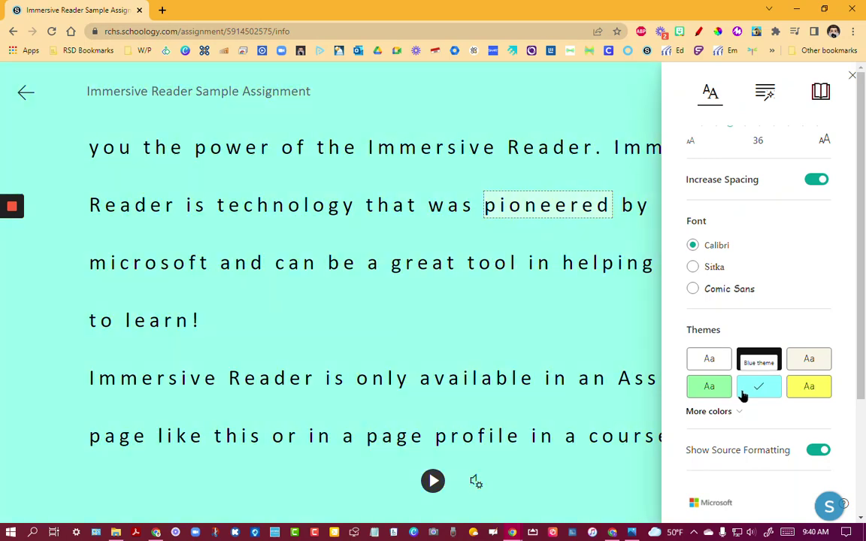
left_click(748, 361)
left_click(709, 362)
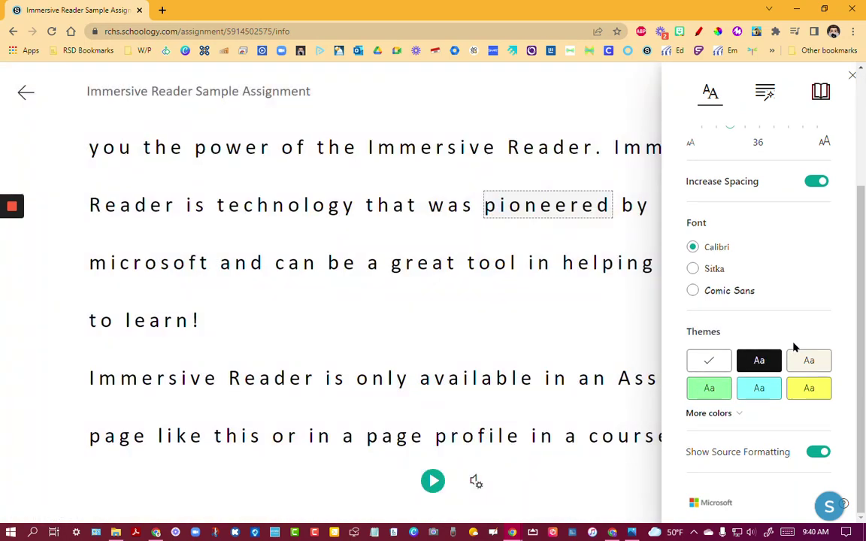
scroll(734, 277, "up", 1)
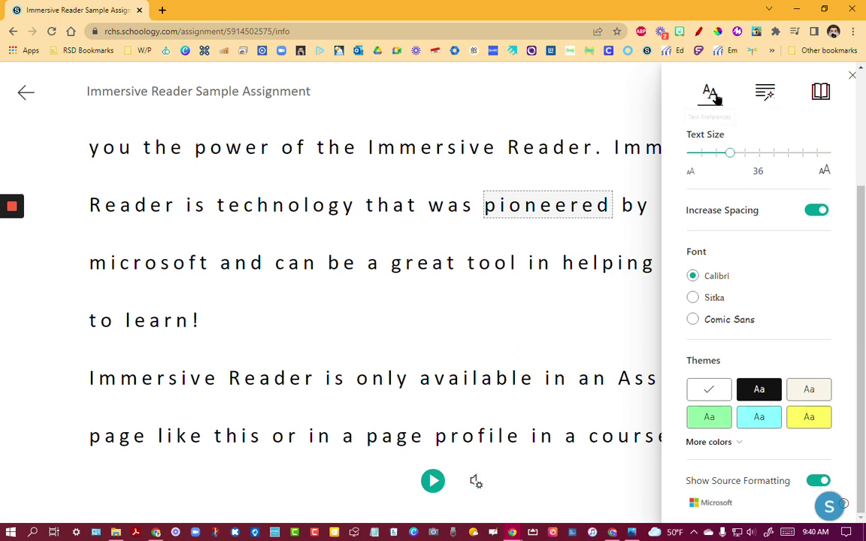
left_click(852, 76)
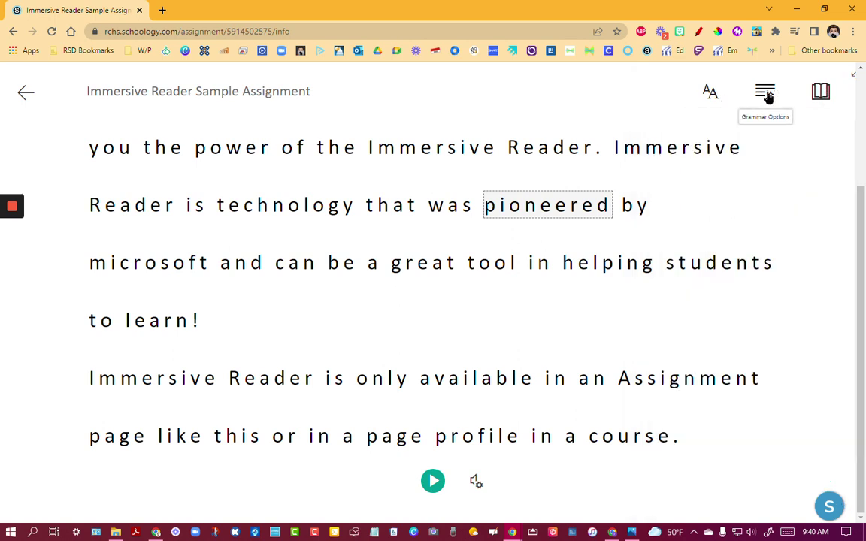
Step: Try splitting the words of the text into syllables and switch the syllable display off again
scroll(626, 213, "up", 1)
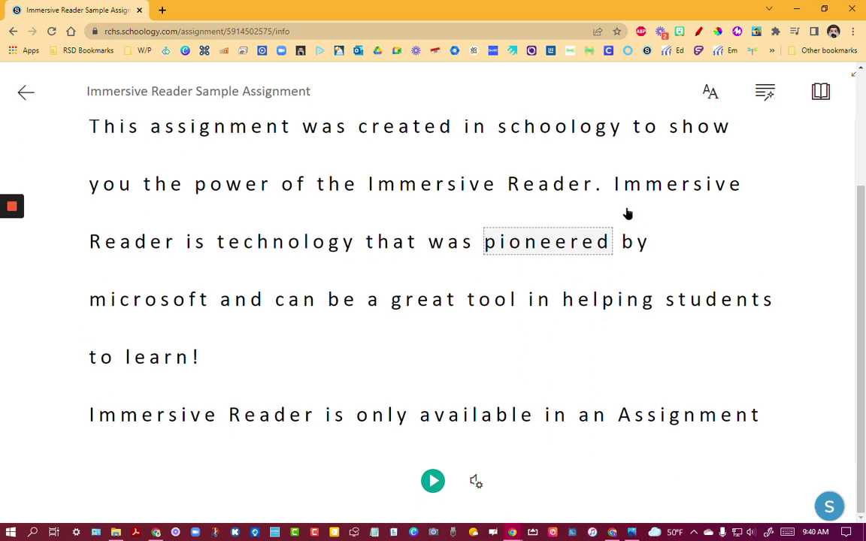
left_click(767, 97)
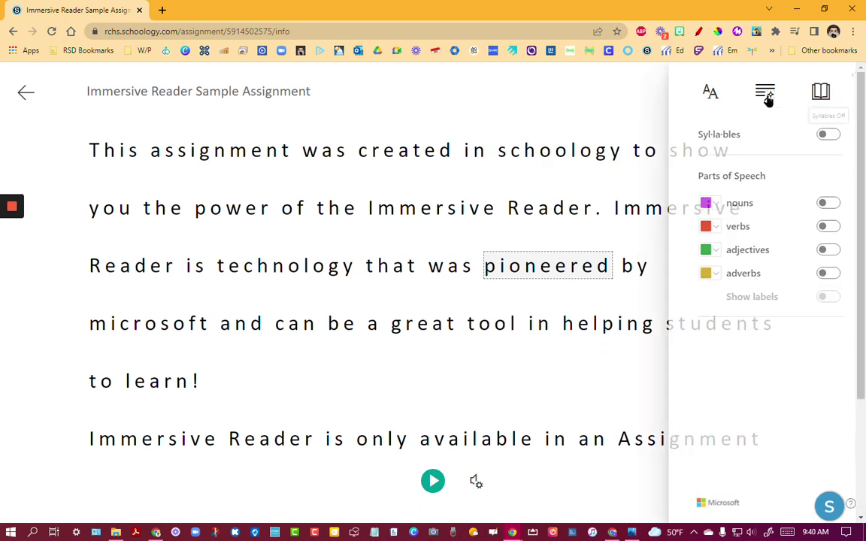
left_click(823, 137)
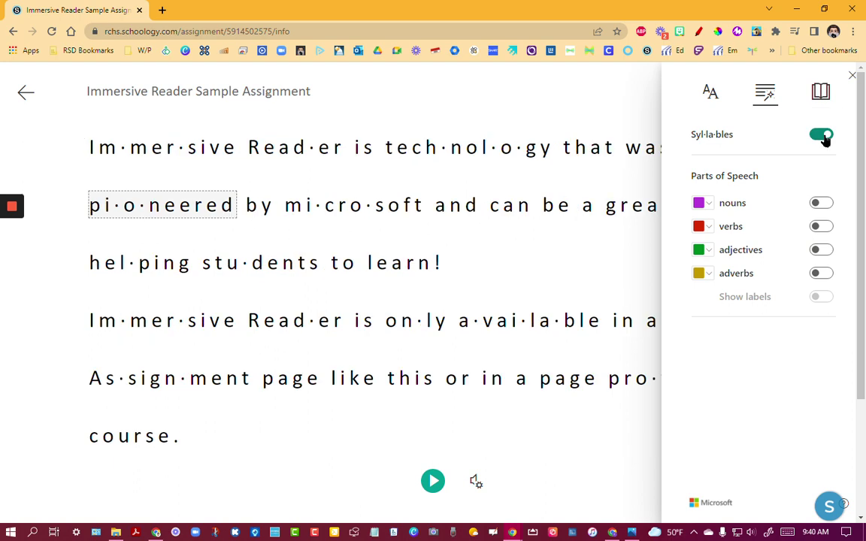
left_click(821, 135)
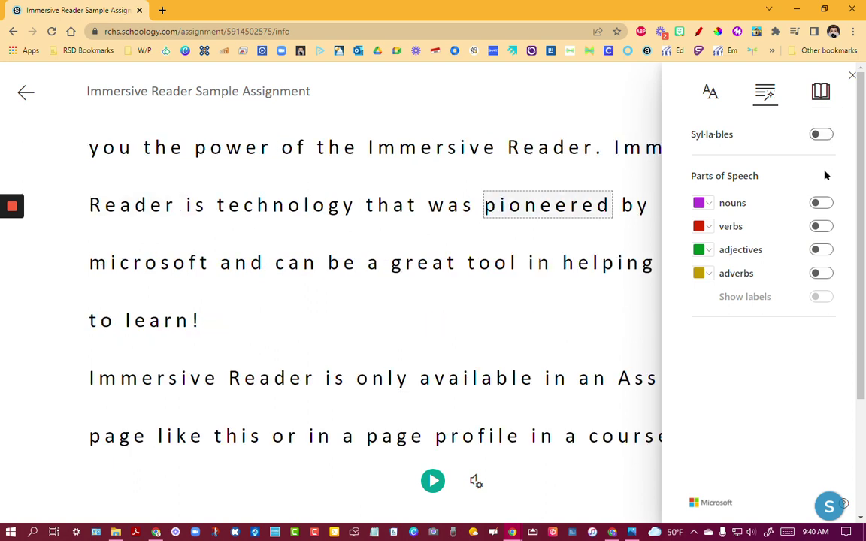
Step: Try highlighting nouns, verbs and adjectives in the text, switch all three off again, and close the grammar options
left_click(821, 204)
left_click(821, 227)
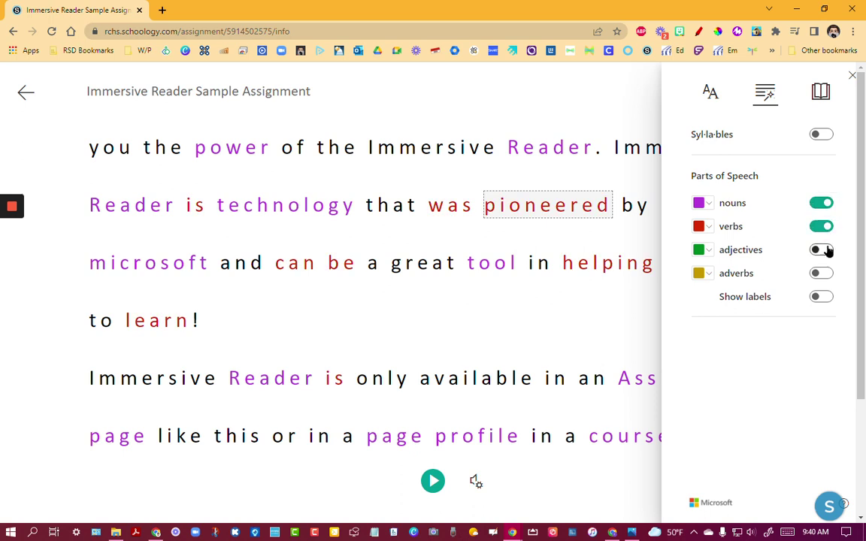
left_click(823, 251)
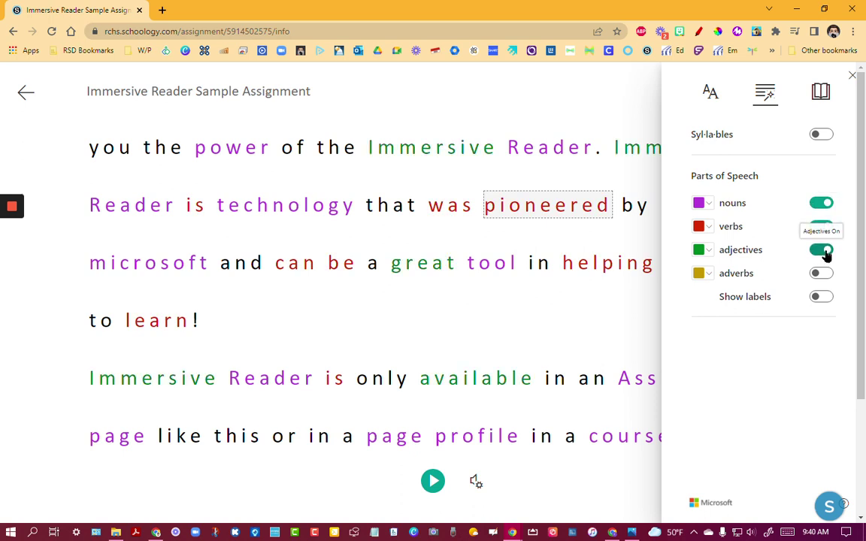
left_click(824, 251)
left_click(821, 226)
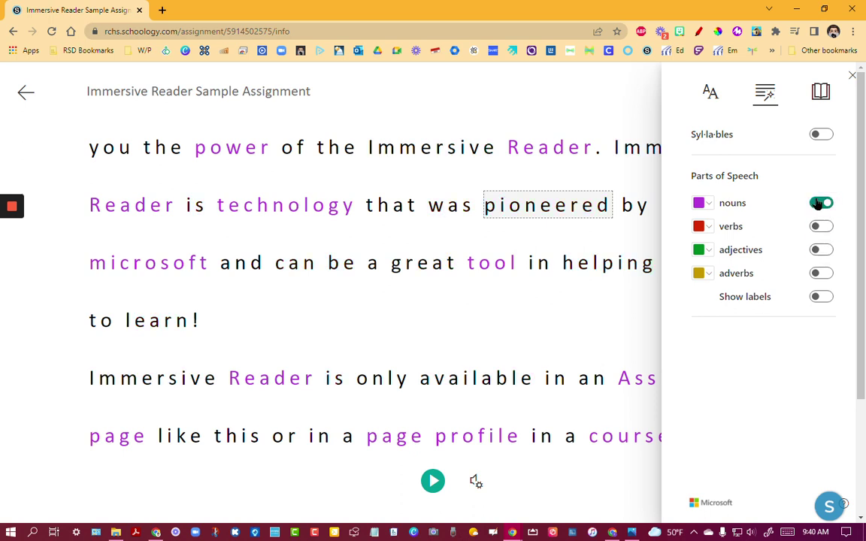
left_click(819, 204)
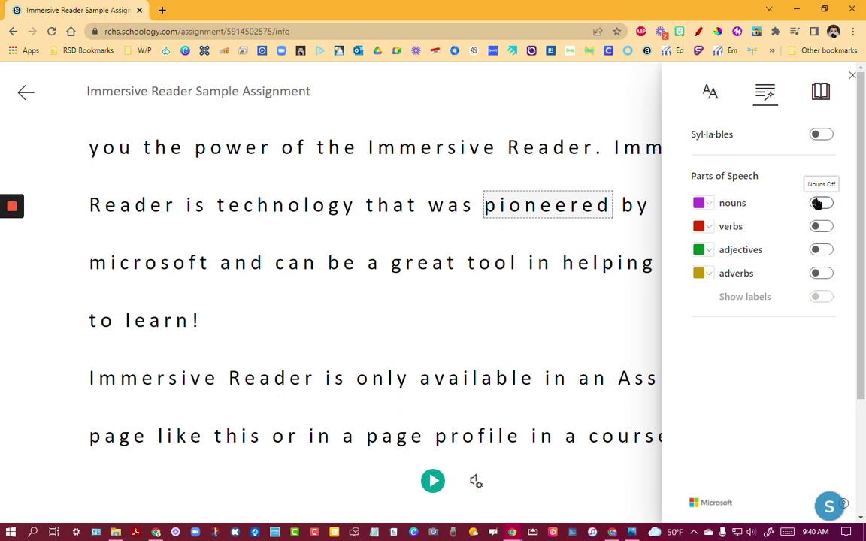
left_click(851, 75)
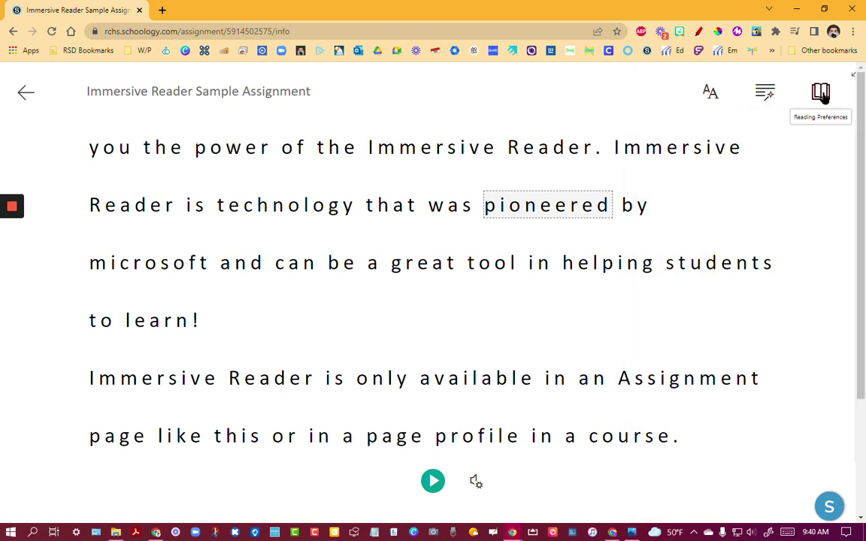
Step: Try the single-line Line Focus in the reading preferences and switch it off again
left_click(823, 96)
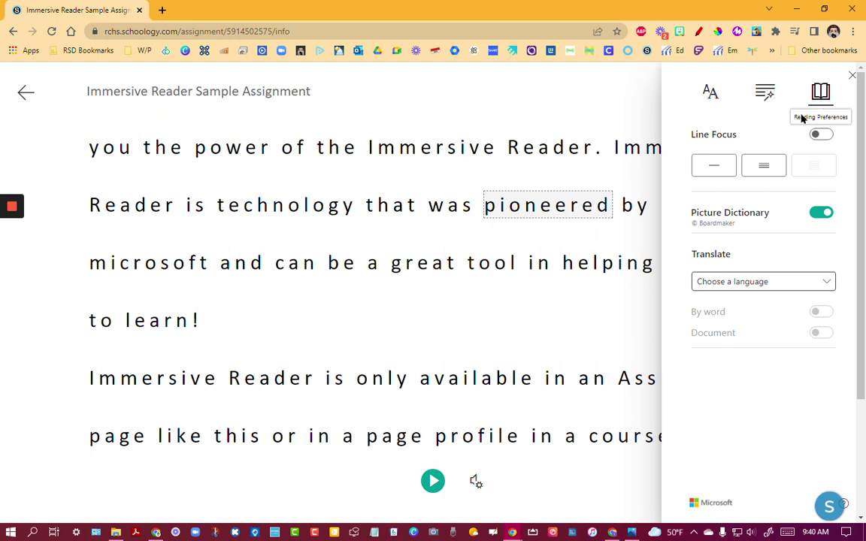
left_click(822, 137)
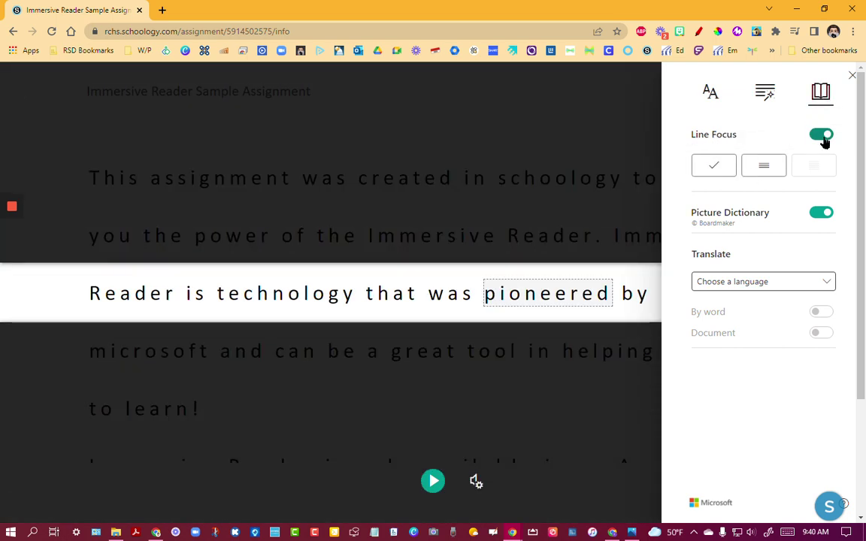
left_click(822, 137)
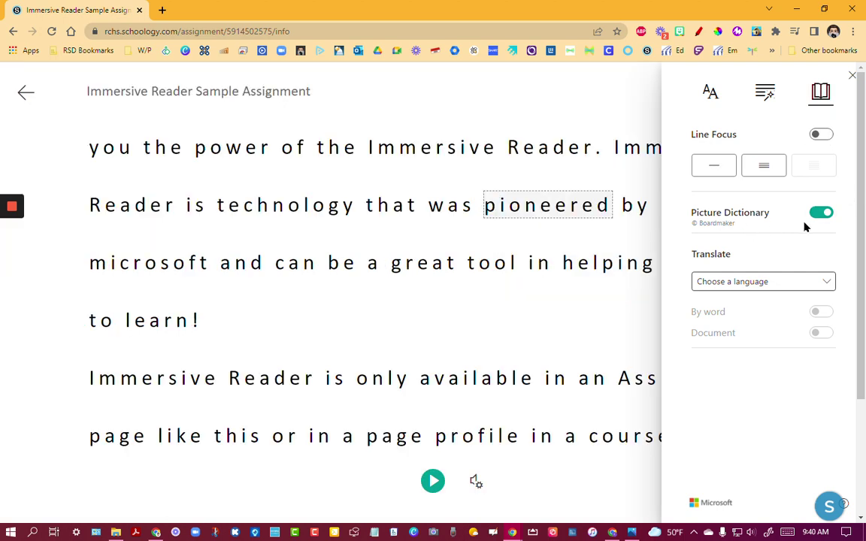
Step: Look up individual words in the text, including "pioneered", "Reader" and "assignment", to view their listening and picture dictionary pop-ups
left_click(541, 213)
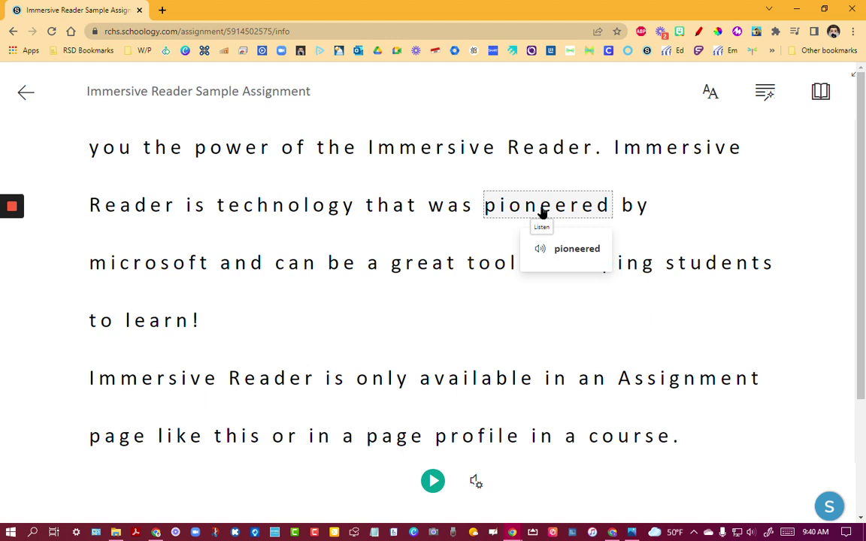
left_click(436, 213)
left_click(158, 206)
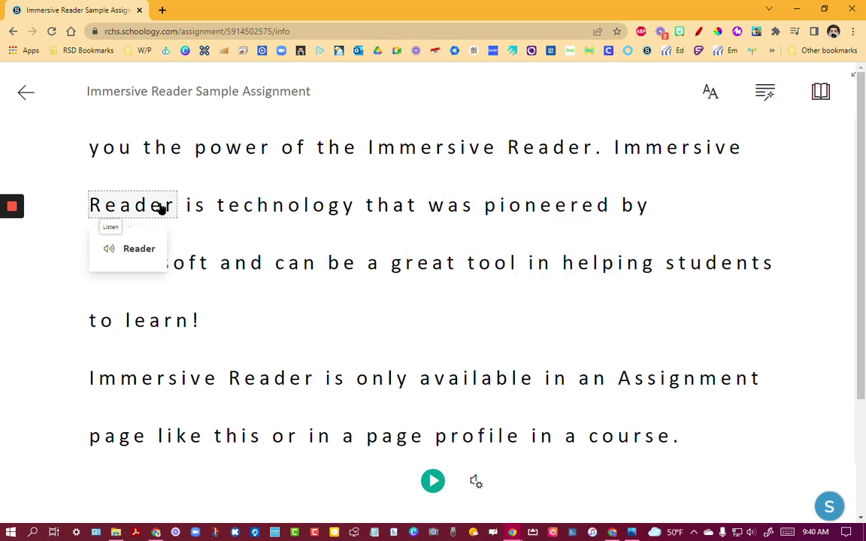
left_click(151, 156)
scroll(147, 156, "up", 1)
left_click(263, 157)
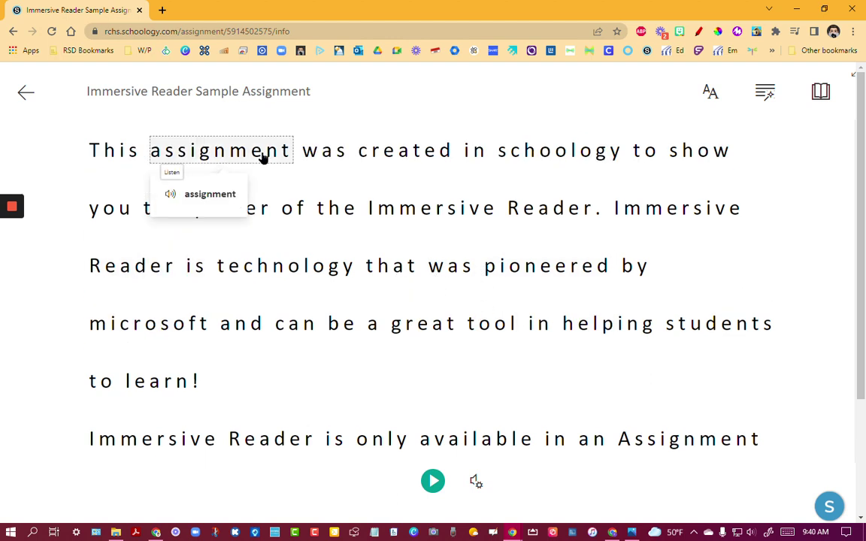
Step: Look up the word "created" in the text to view its picture dictionary entry
left_click(405, 155)
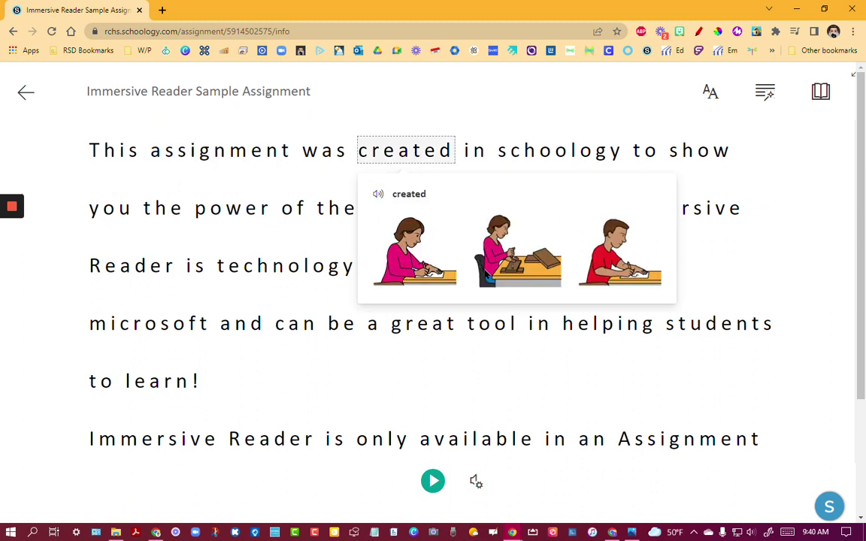
Step: Set the translation language to Spanish (Mexico), translate the whole document, and close the reading preferences
left_click(819, 96)
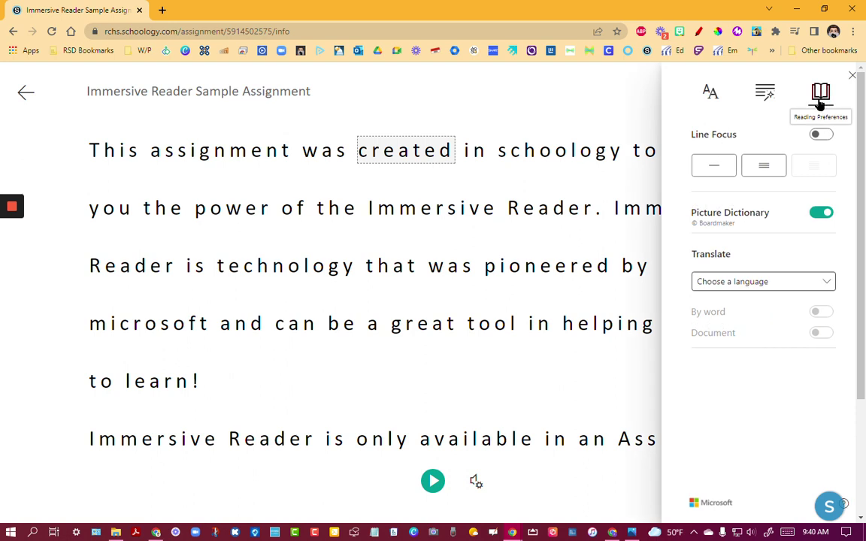
left_click(730, 283)
scroll(747, 358, "down", 10)
scroll(746, 382, "down", 15)
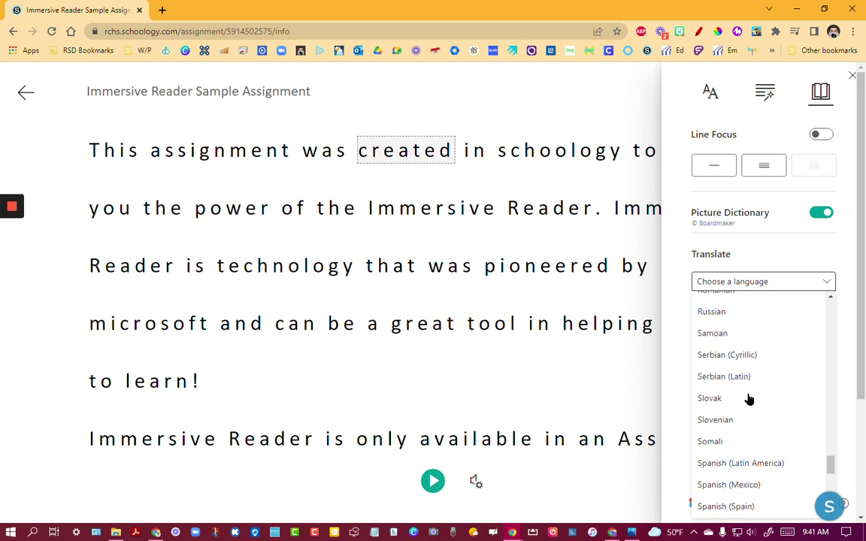
scroll(750, 399, "down", 1)
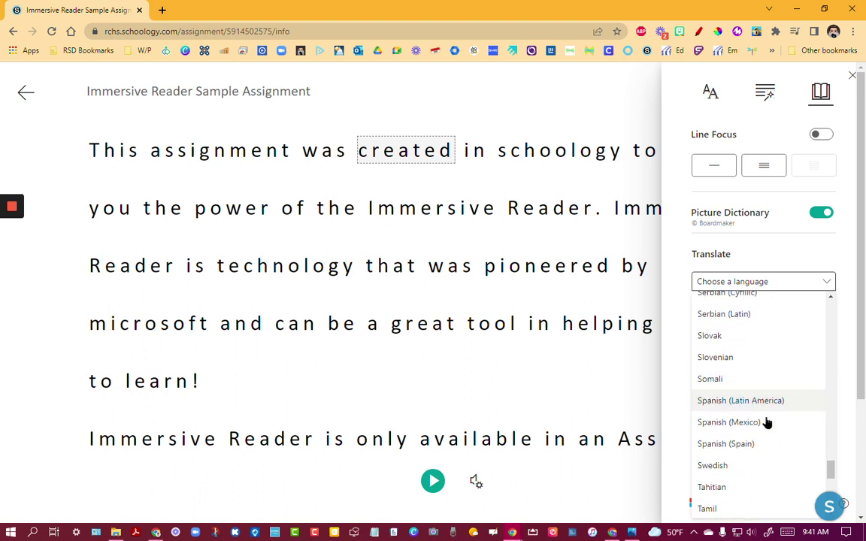
left_click(734, 428)
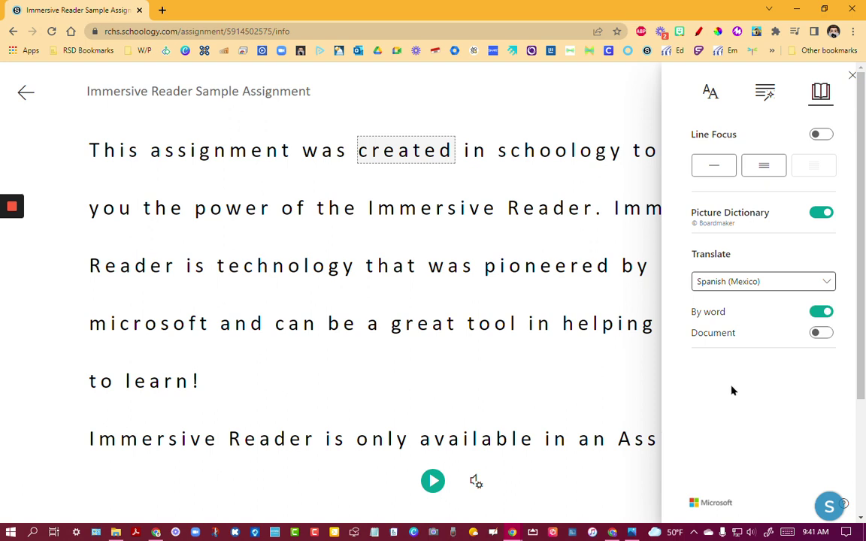
left_click(826, 334)
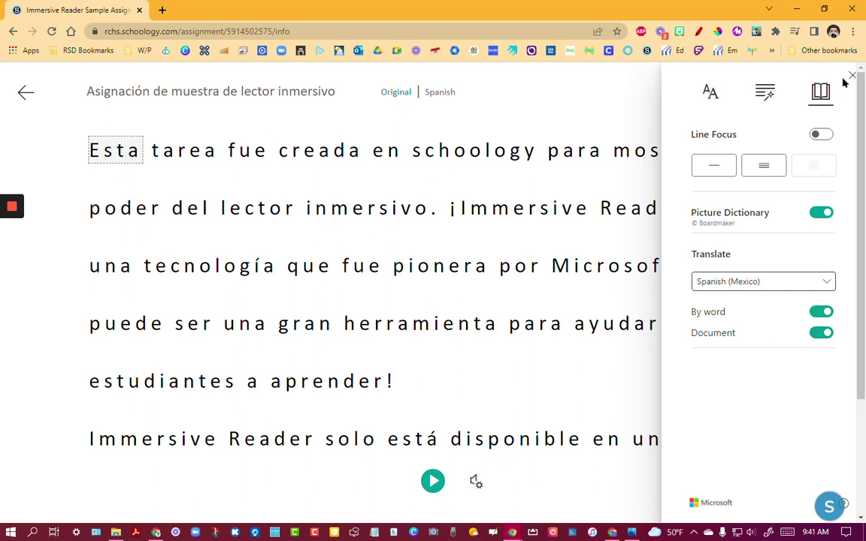
left_click(817, 94)
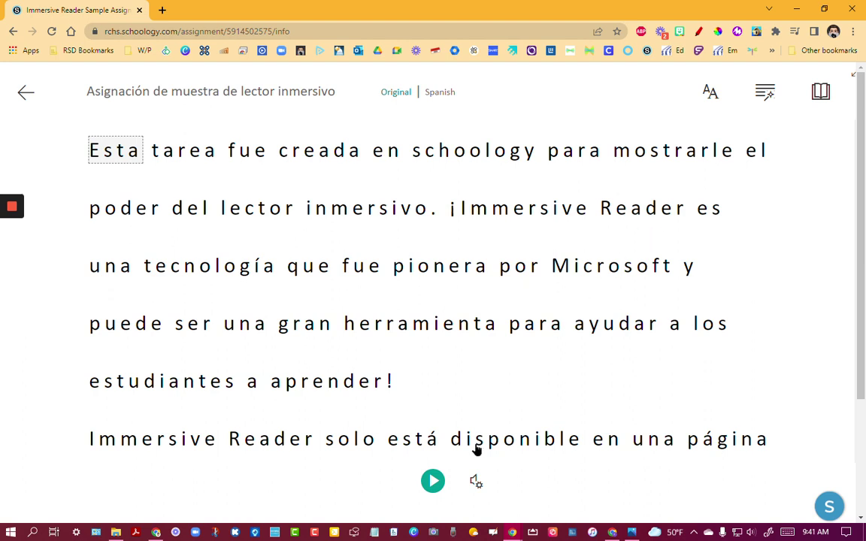
Step: Play the translated Spanish text aloud for a few lines and pause the reading
left_click(433, 480)
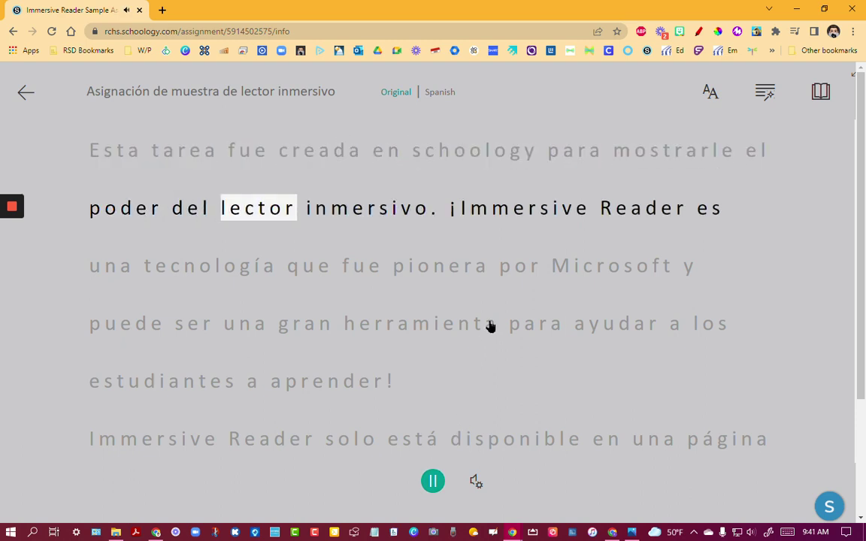
left_click(433, 484)
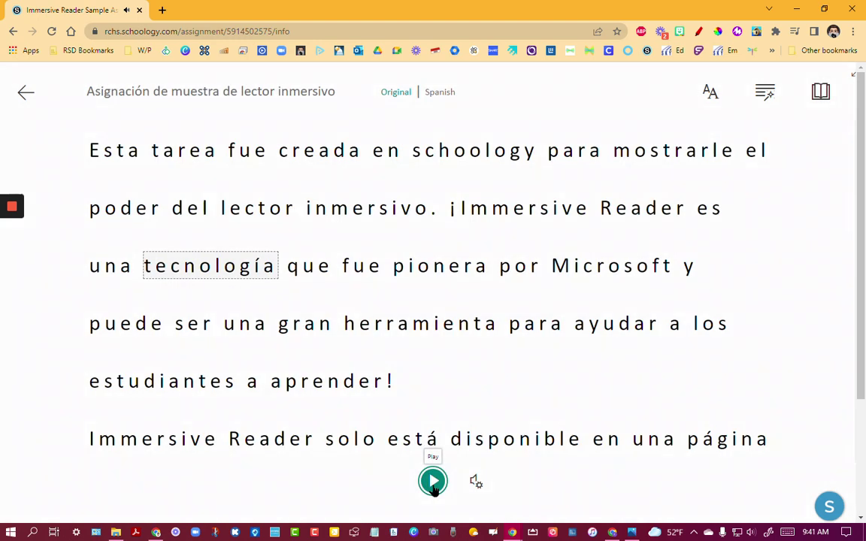